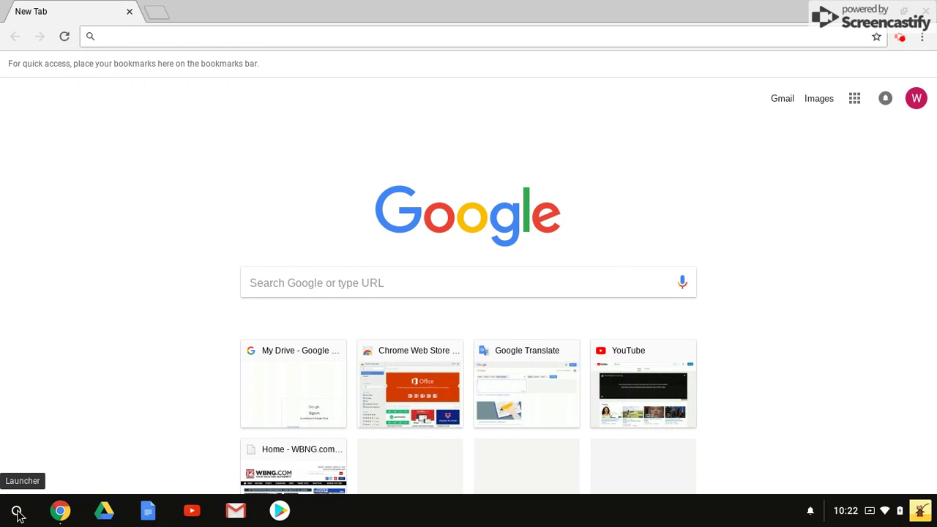
Look through the full list of installed apps in the launcher
left_click(18, 511)
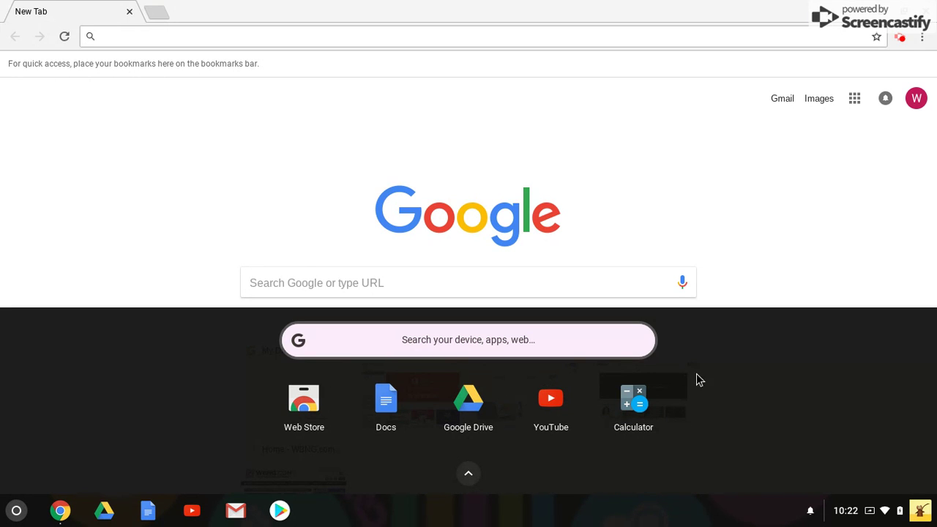
left_click(467, 473)
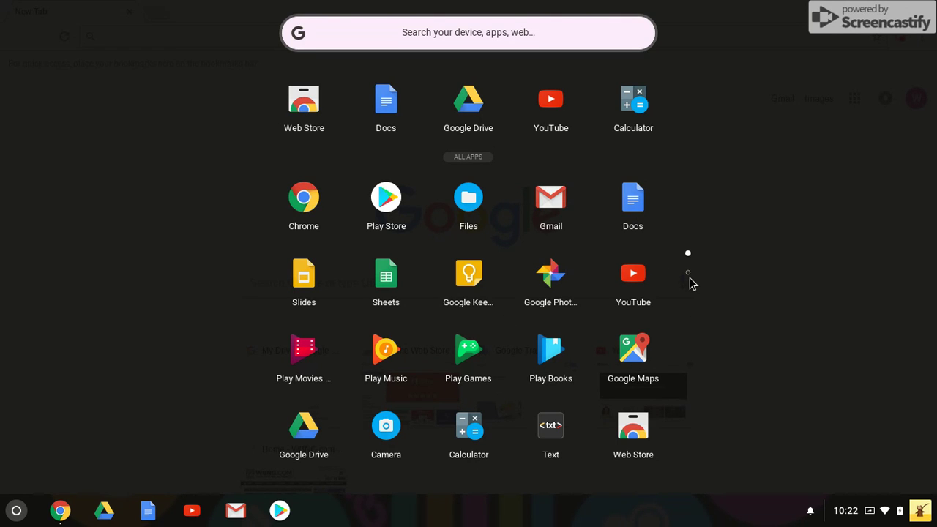
left_click(688, 274)
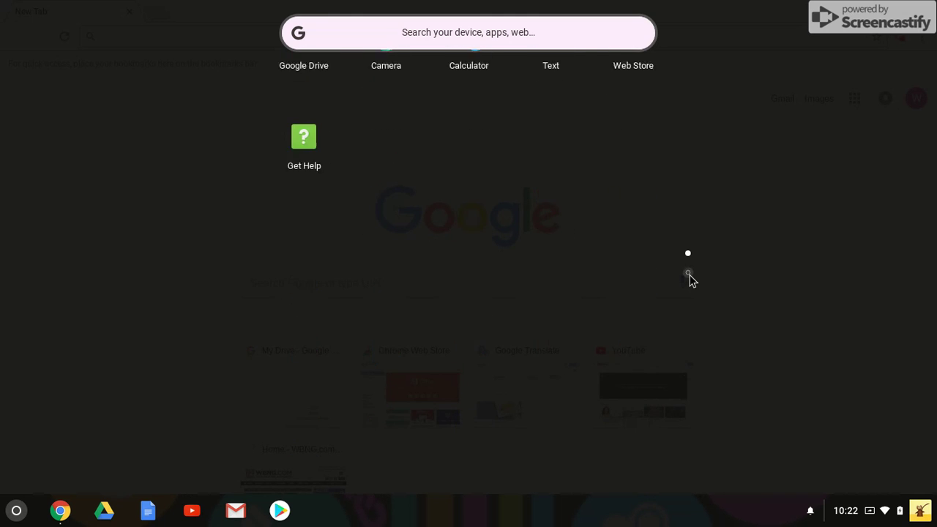
left_click(688, 260)
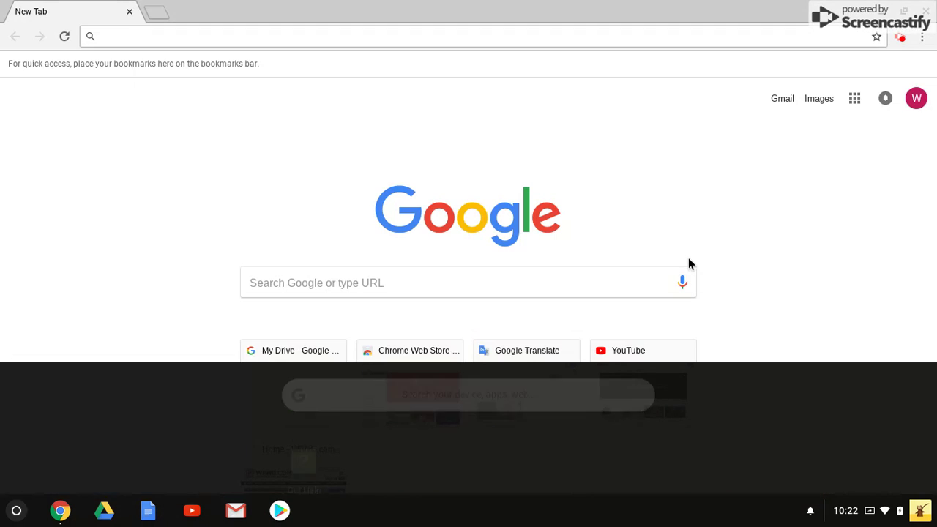
Pin the Web Store app from the launcher to the shelf and dismiss the launcher
left_click(17, 512)
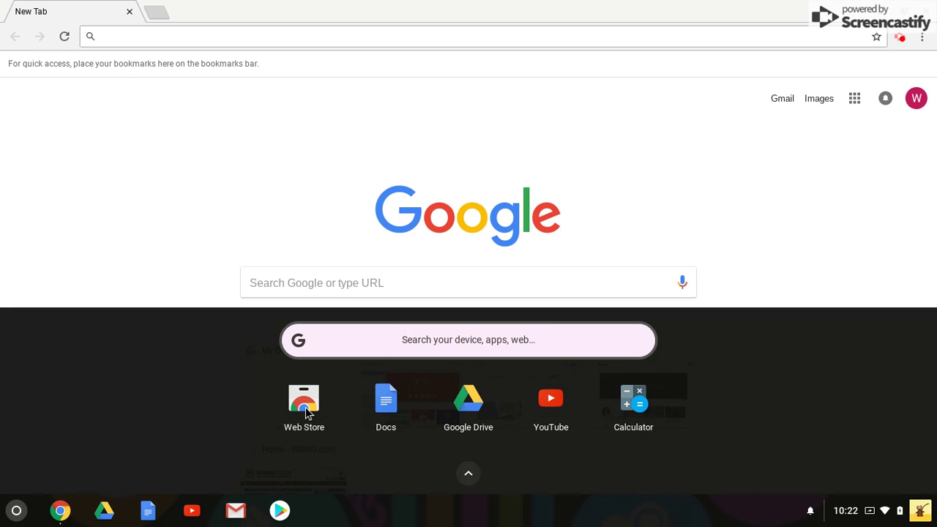
right_click(308, 414)
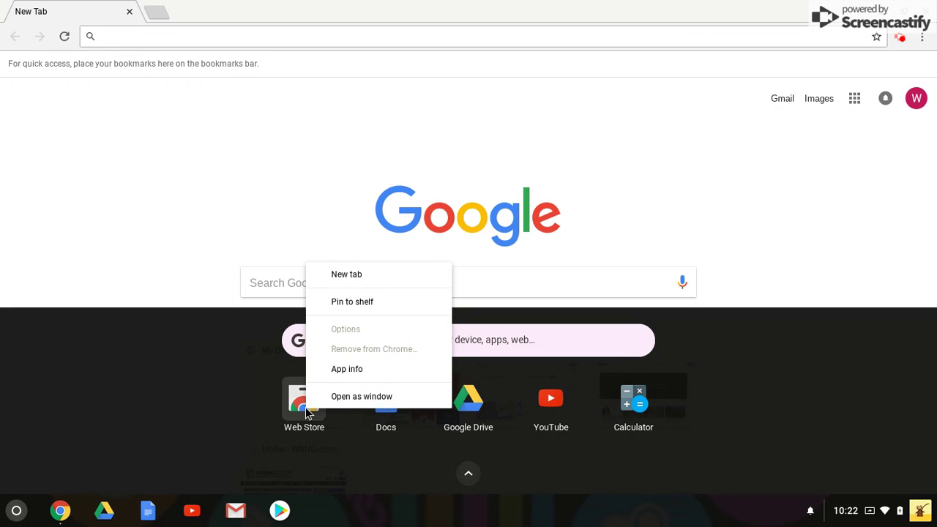
left_click(369, 300)
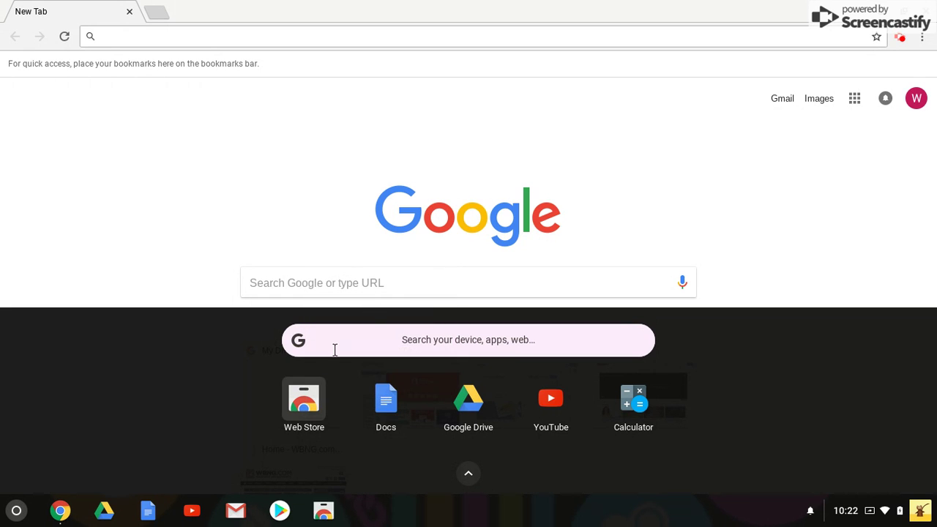
left_click(394, 516)
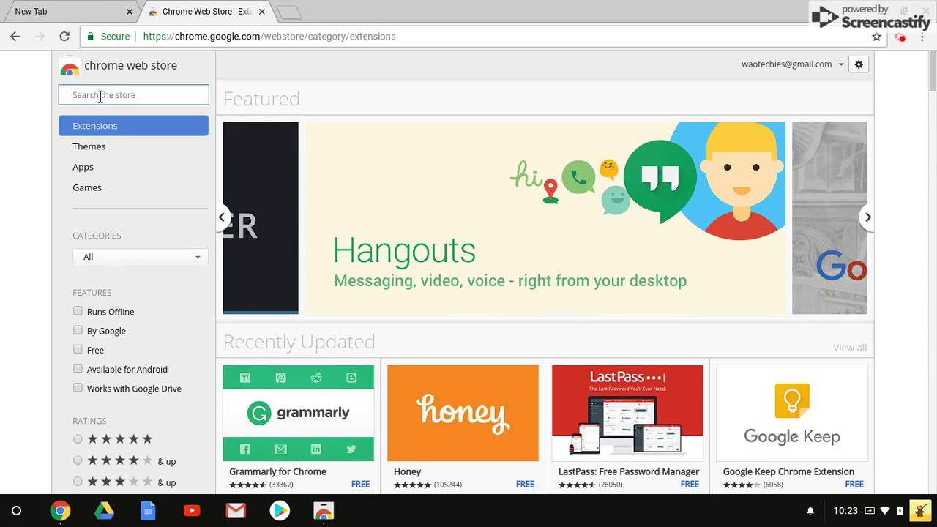
Search the Chrome Web Store for "Google Translate" and limit the results to extensions
type("Google T")
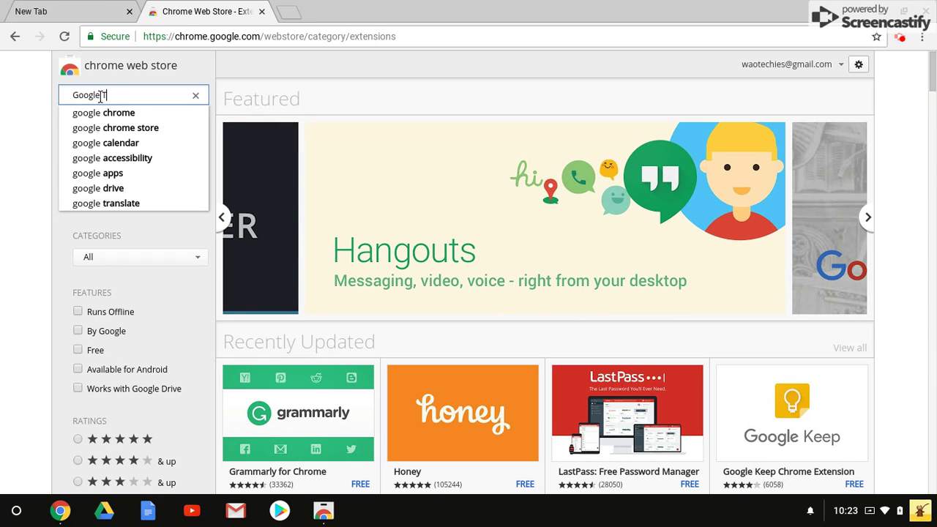
type("ranslate")
key("Return")
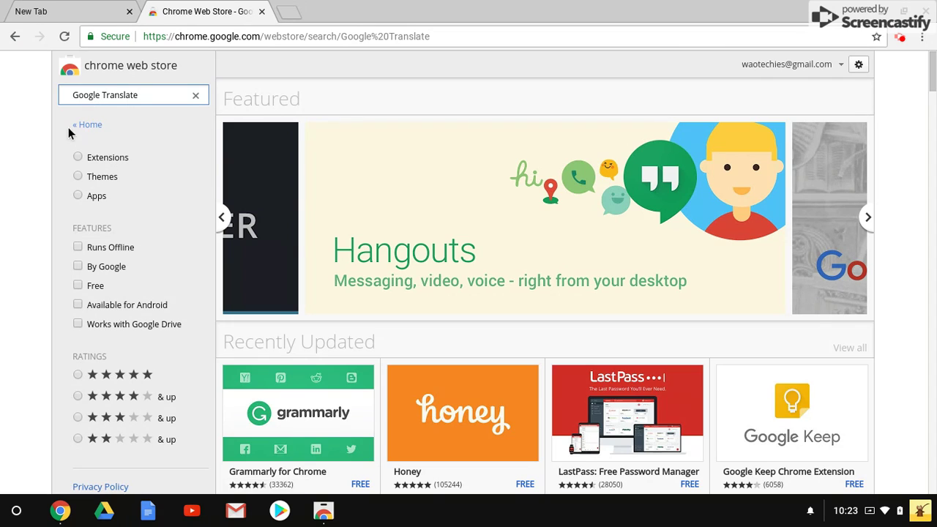
left_click(78, 157)
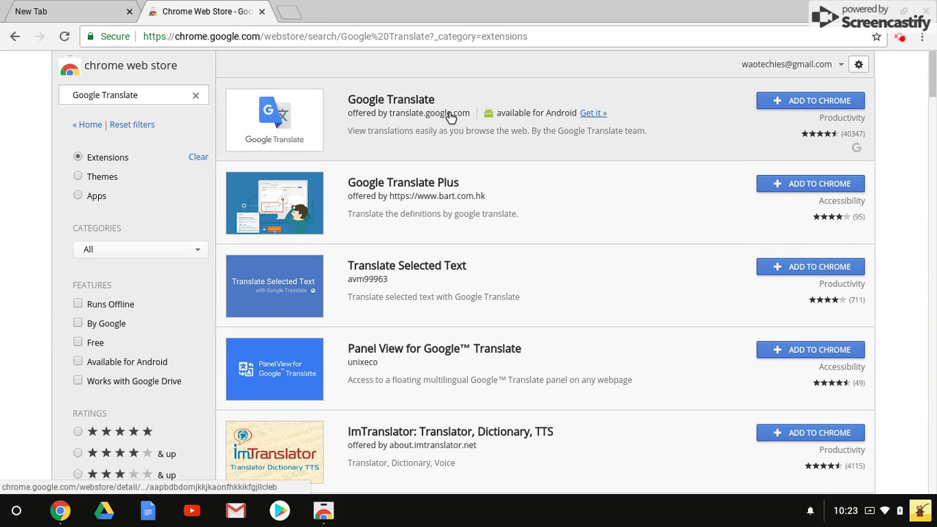
Add the Google Translate extension offered by translate.google.com to Chrome, then close the store page
left_click(821, 106)
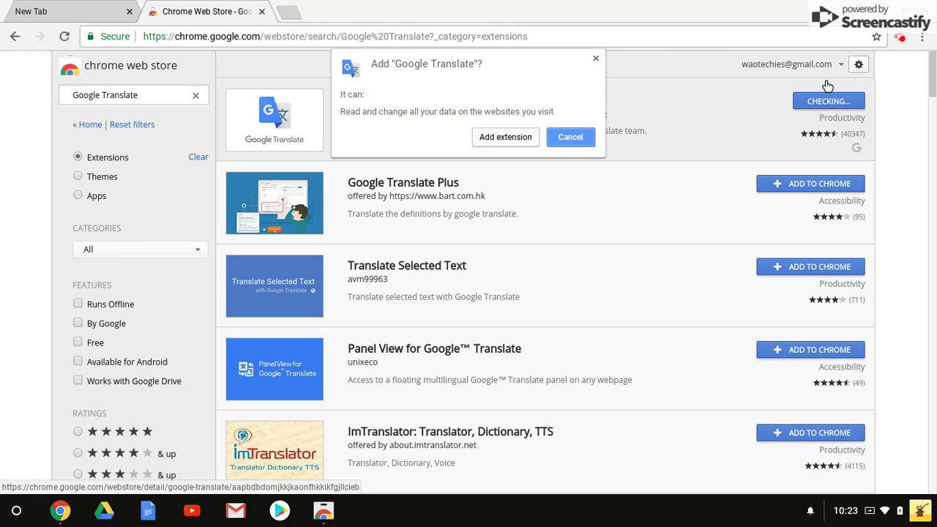
left_click(521, 138)
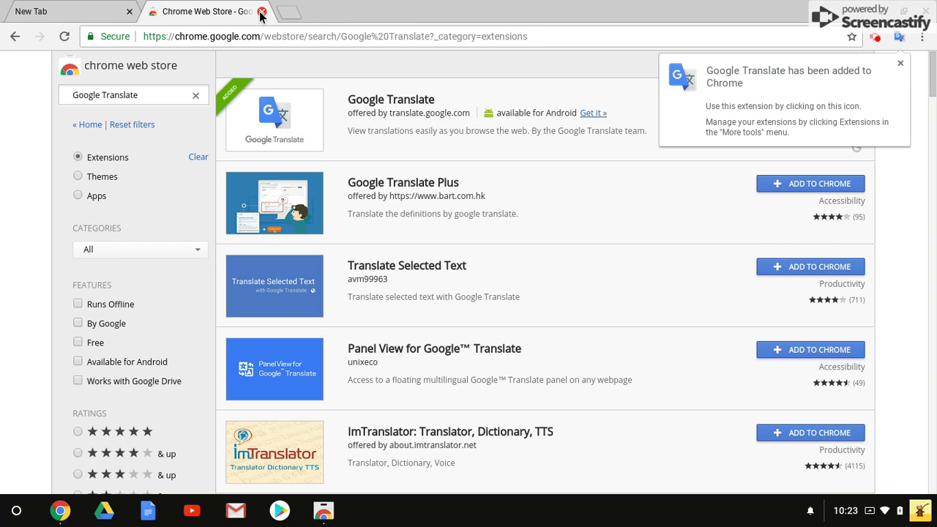
left_click(262, 13)
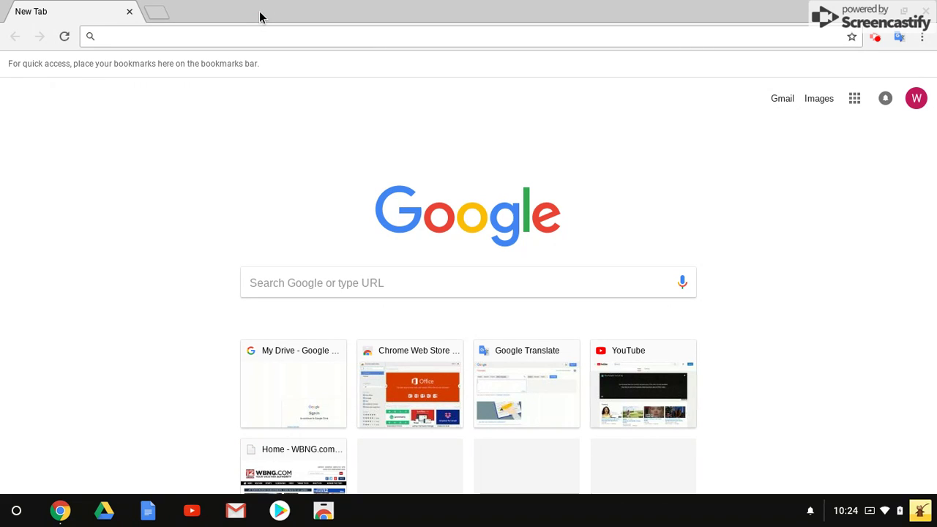
left_click(123, 32)
type("wbng")
key("Return")
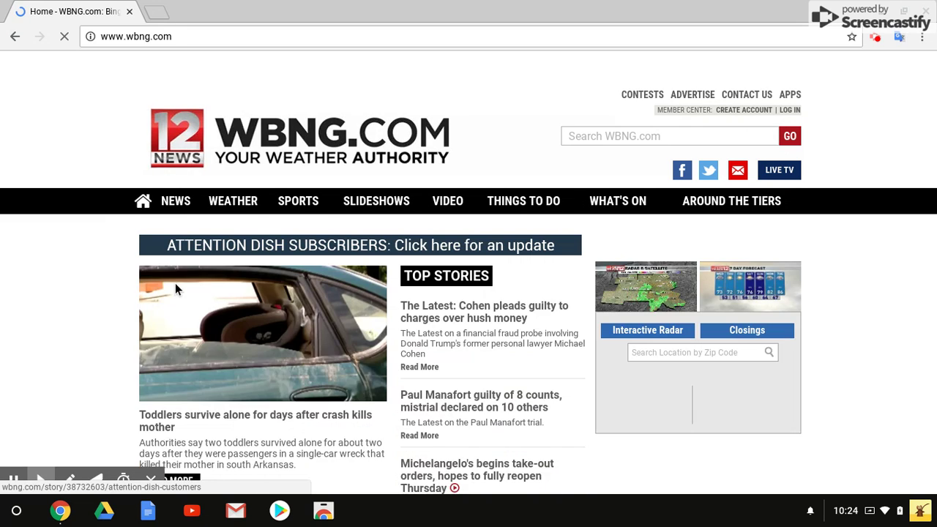
scroll(175, 282, "down", 2)
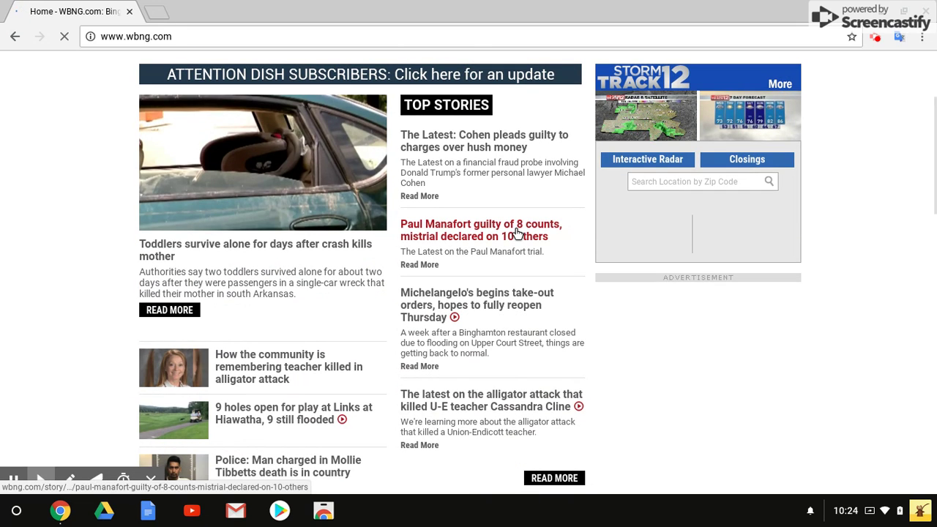
left_click(340, 249)
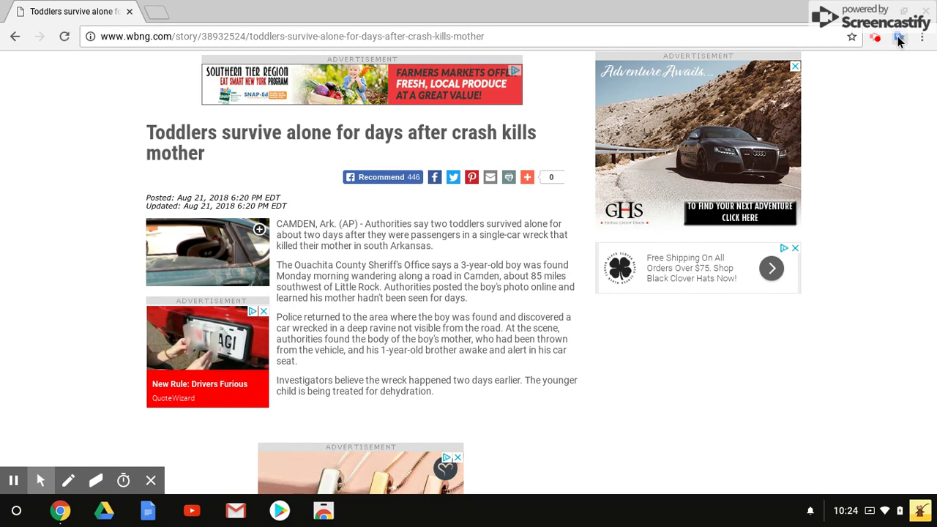
Open the Google Translate extension's options and set the primary language to Spanish
left_click(899, 39)
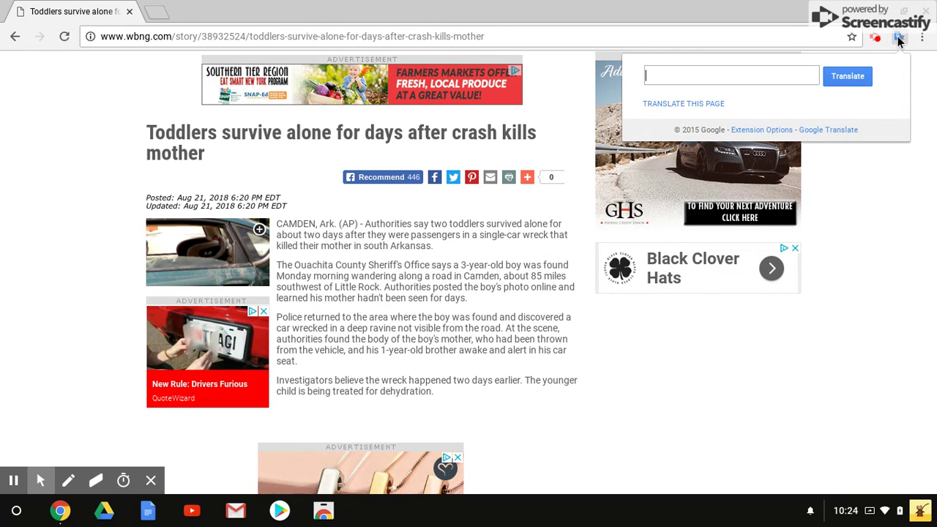
left_click(898, 39)
right_click(899, 40)
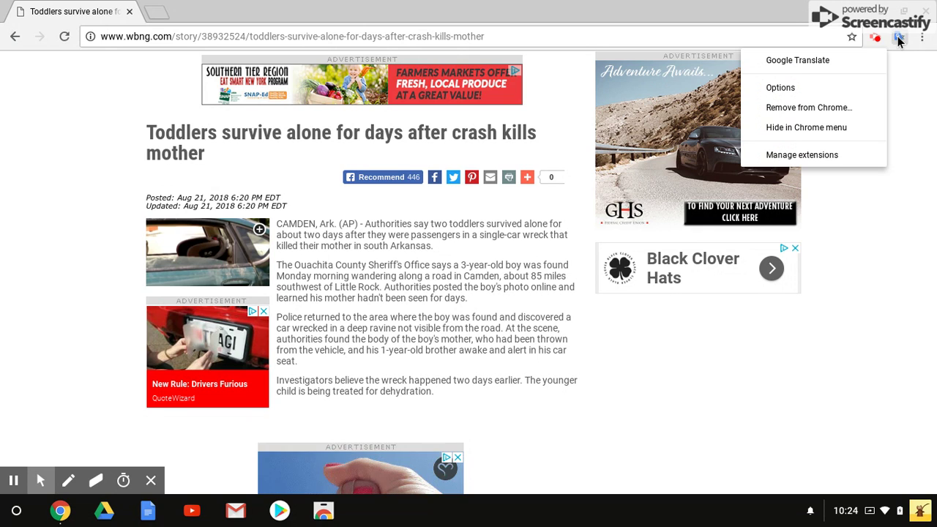
left_click(829, 87)
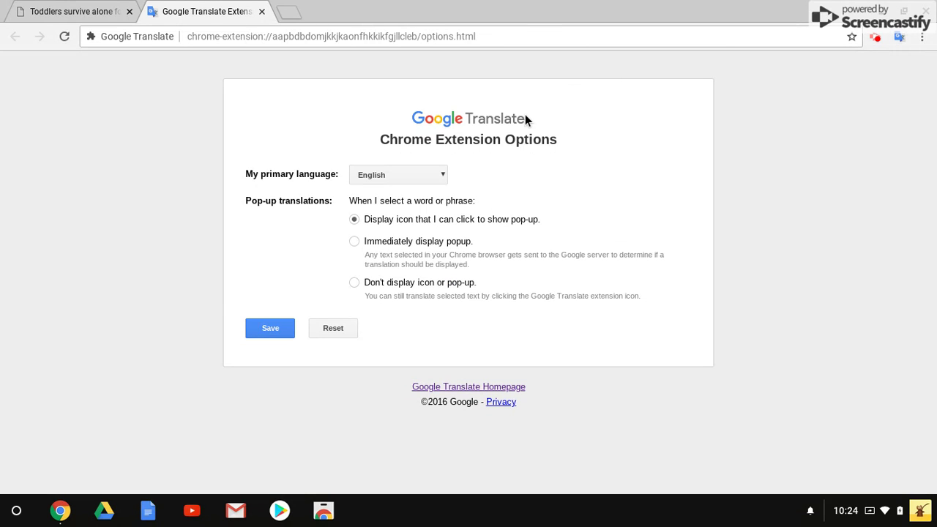
left_click(384, 176)
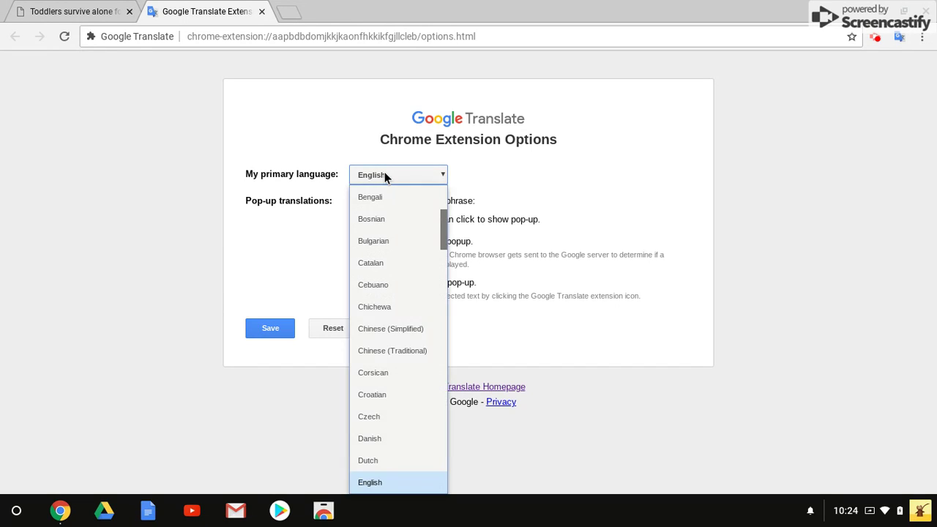
scroll(384, 172, "down", 15)
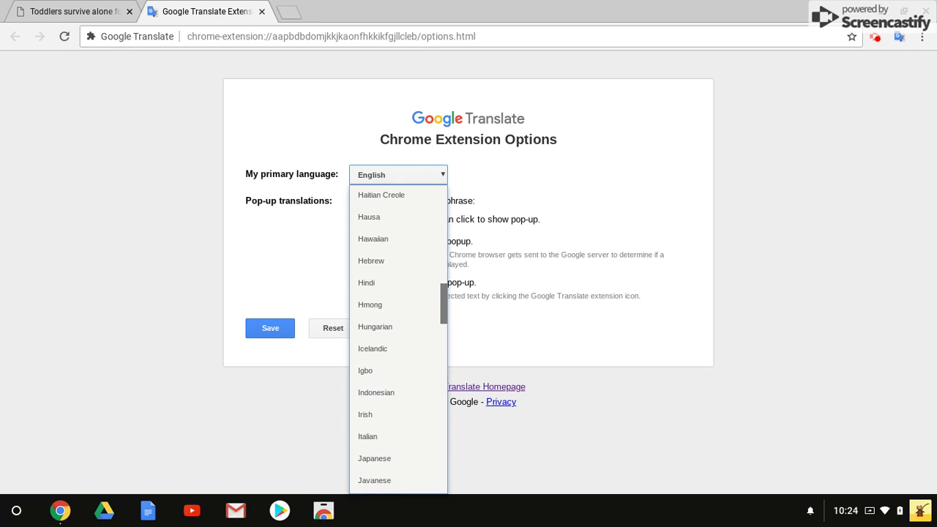
scroll(398, 339, "down", 10)
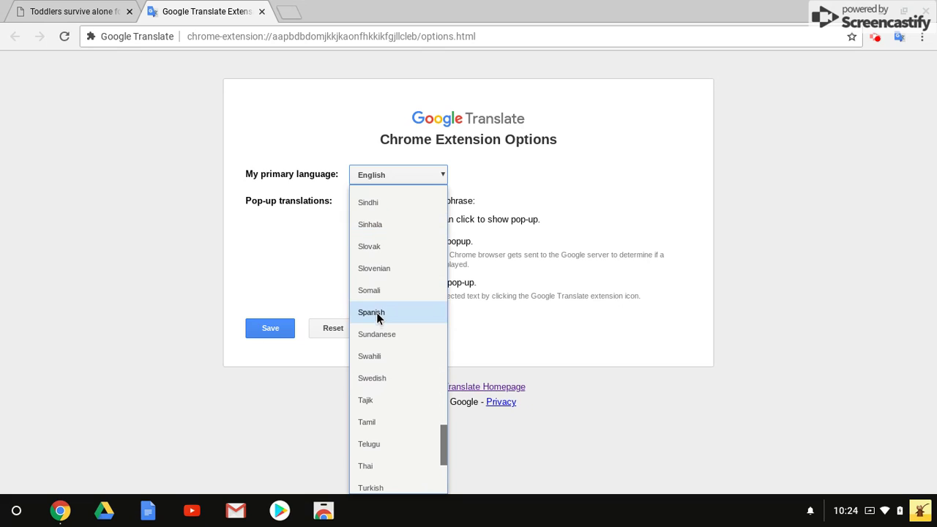
left_click(377, 315)
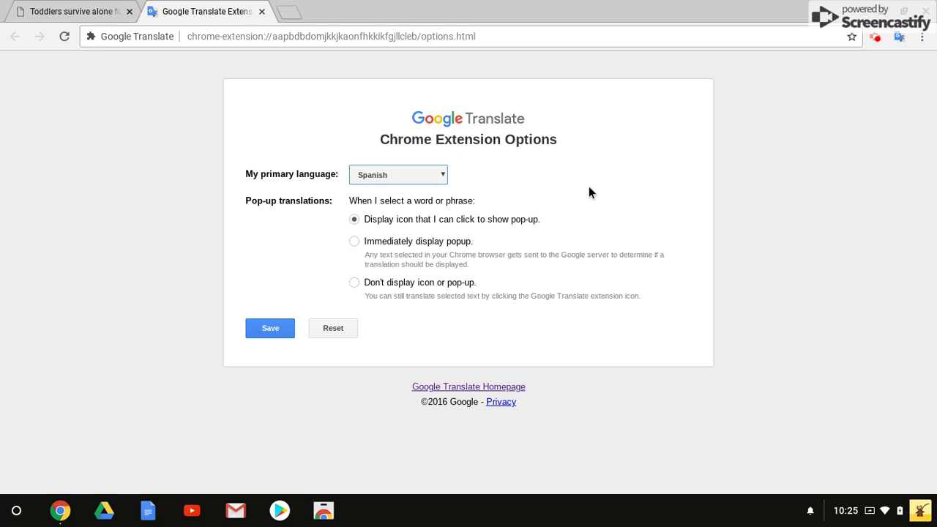
Set pop-up translations to "Immediately display popup", save the extension options and close their page
left_click(355, 240)
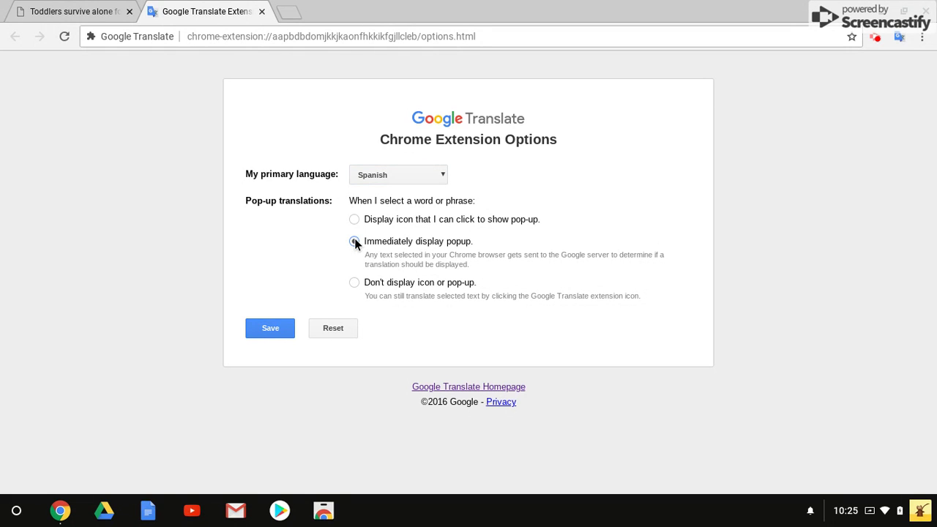
left_click(267, 330)
left_click(261, 12)
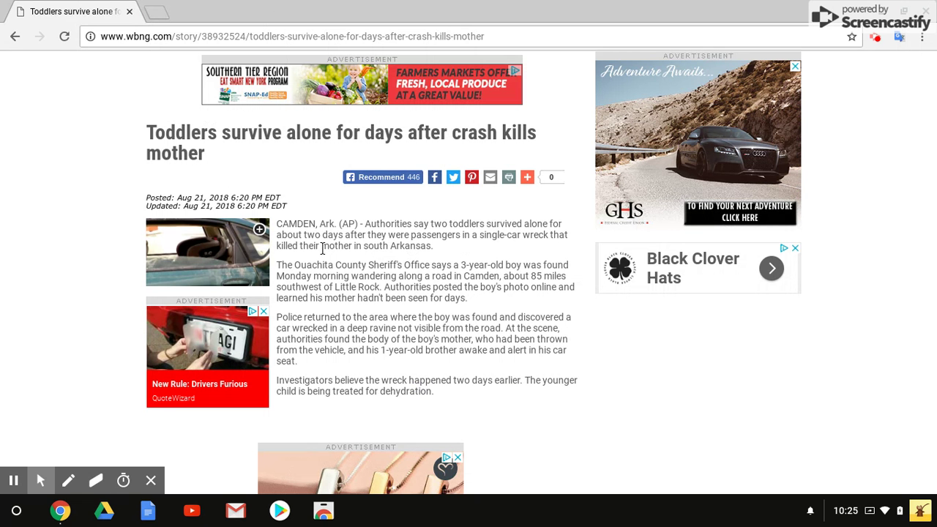
Bring up the pop-up translation of the headline word "Toddlers", check its source language choices and close it
right_click(177, 131)
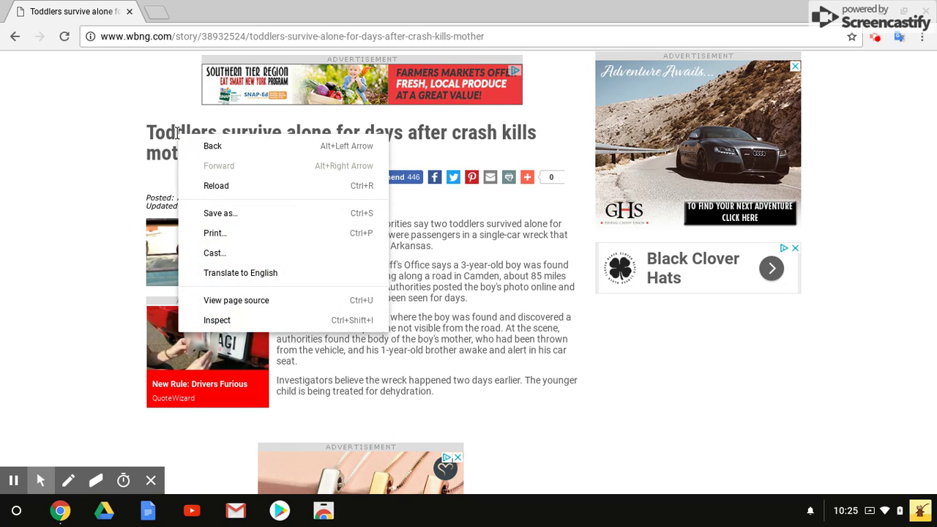
double_click(145, 118)
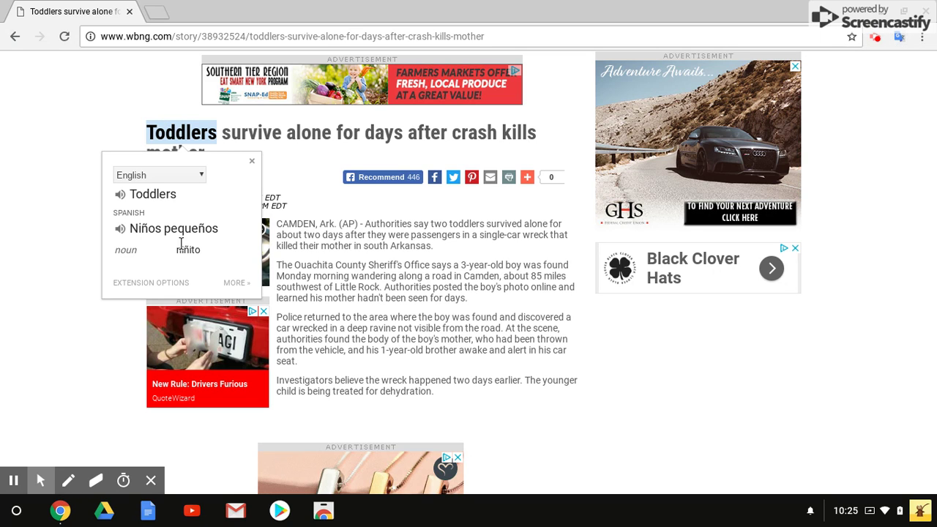
left_click(146, 171)
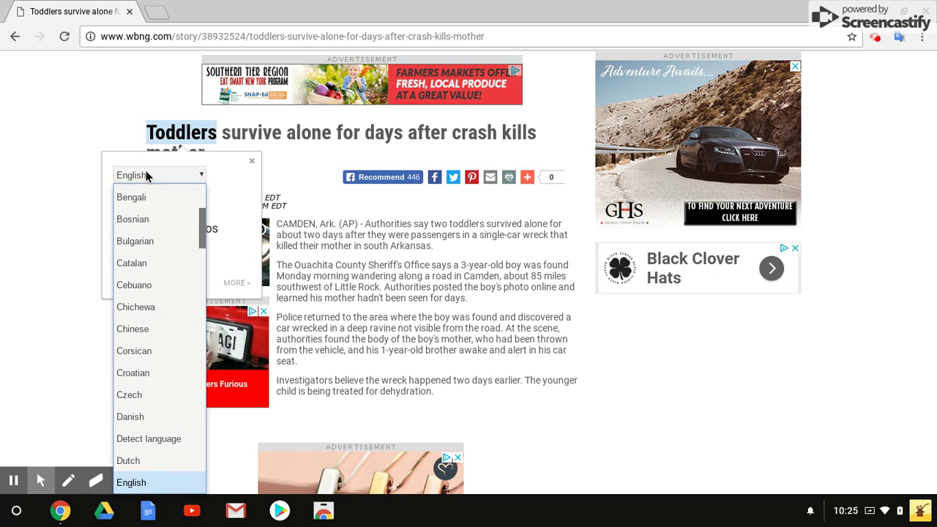
left_click(145, 171)
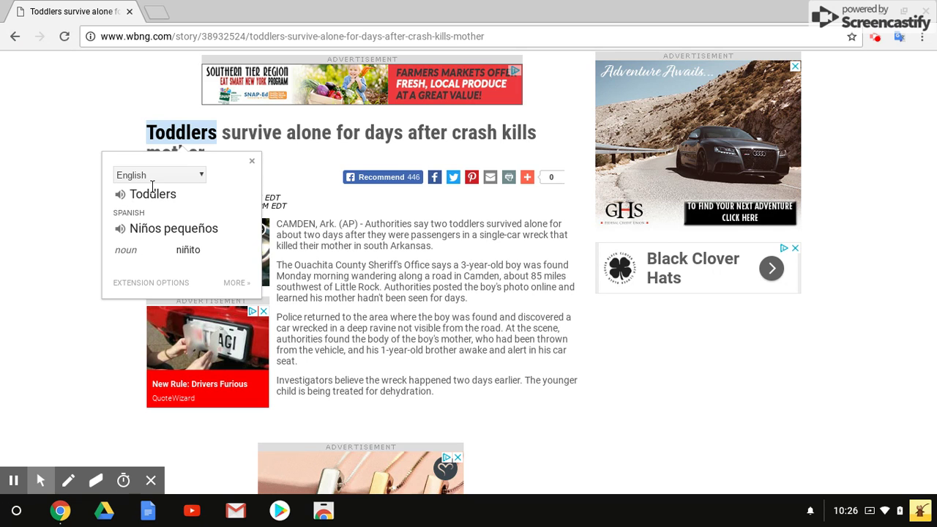
left_click(251, 163)
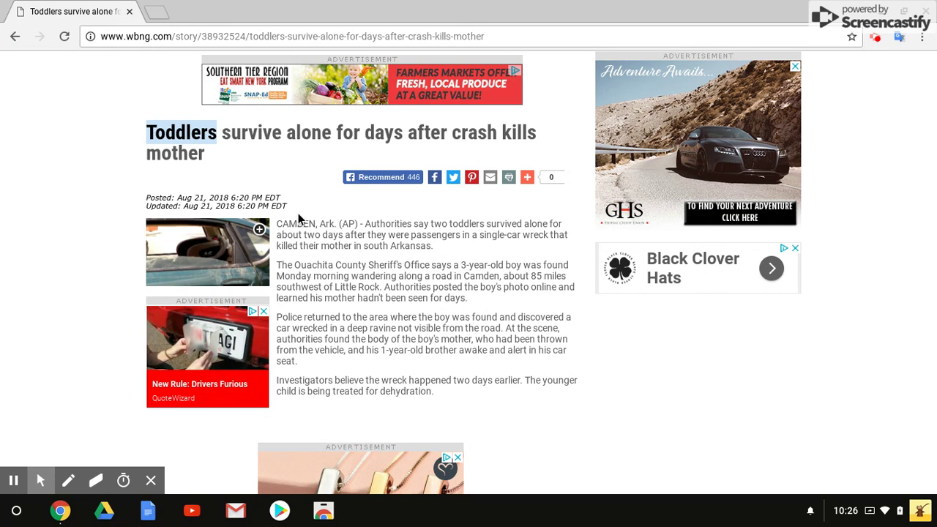
Translate the article phrase "Authorities say two toddlers survived", play the English and Spanish audio, and close the pop-up
left_click_drag(366, 223, 524, 224)
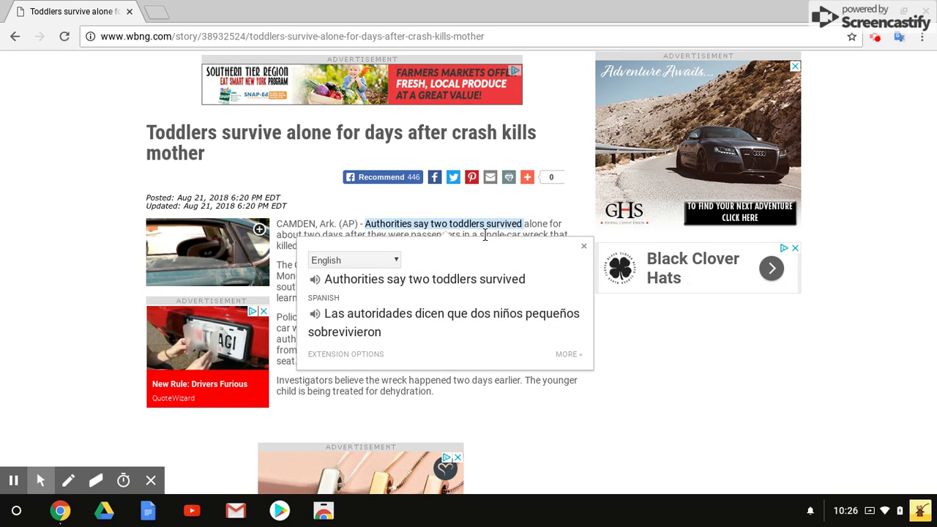
left_click(315, 280)
left_click(315, 313)
left_click(583, 246)
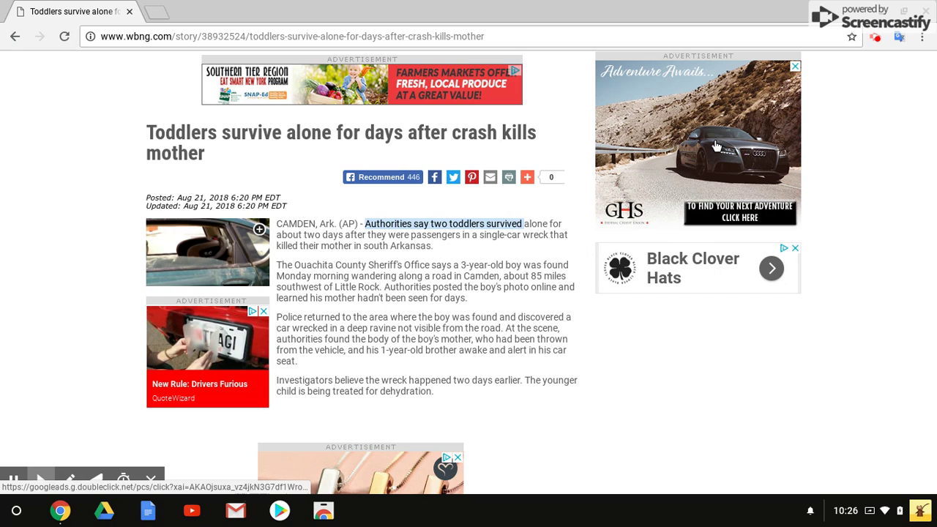
Clear the phrase selection and translate "What is the weather like today?" into Spanish with the Google Translate extension
left_click(901, 46)
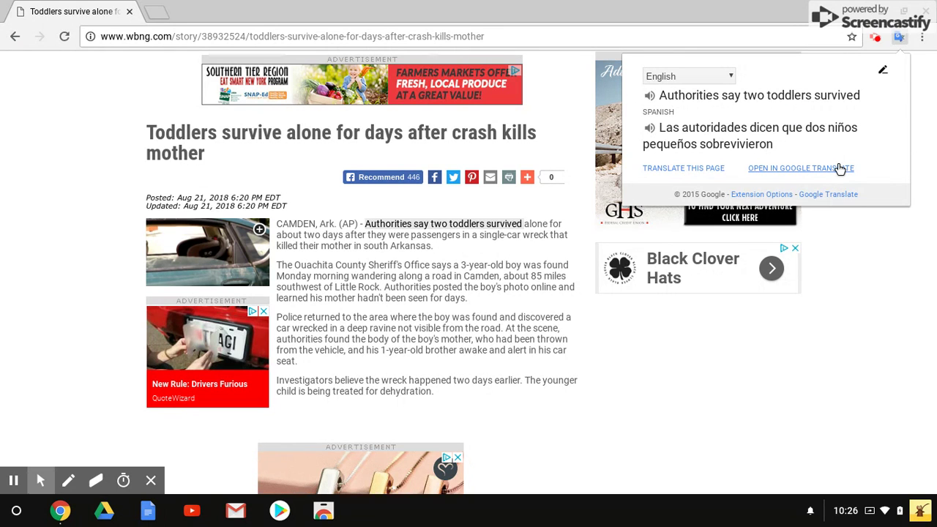
left_click(924, 73)
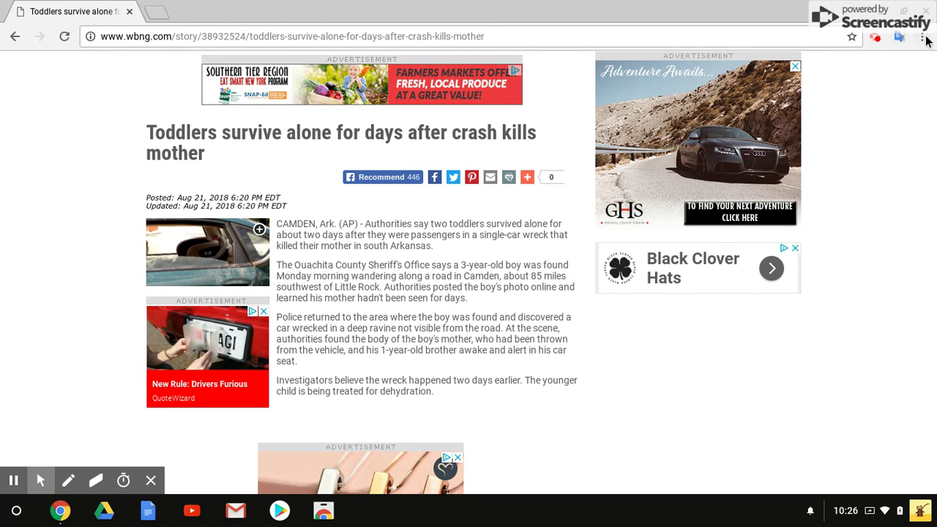
left_click(901, 38)
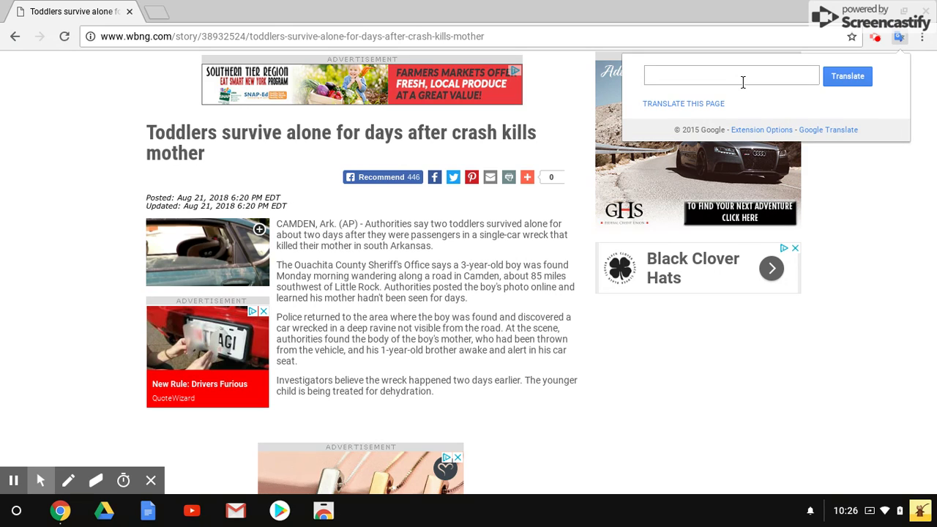
type("What is the weather like today?")
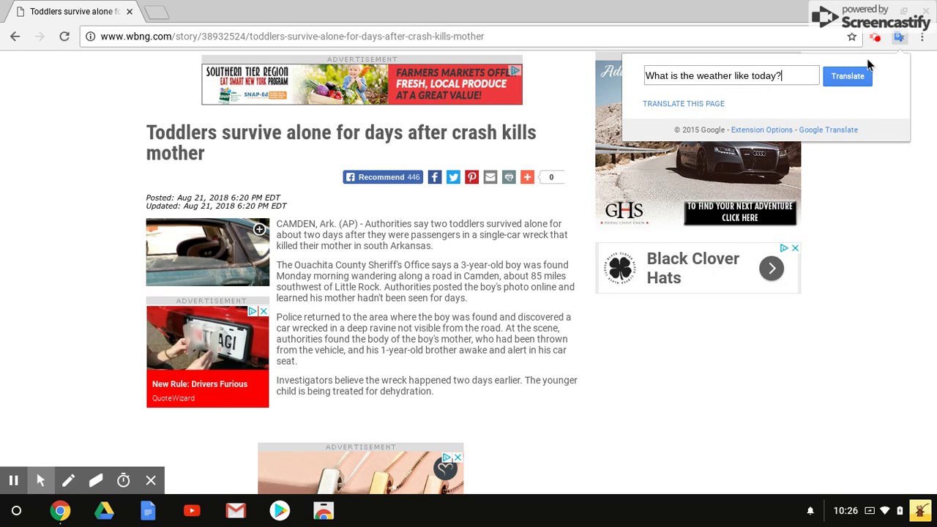
left_click(861, 83)
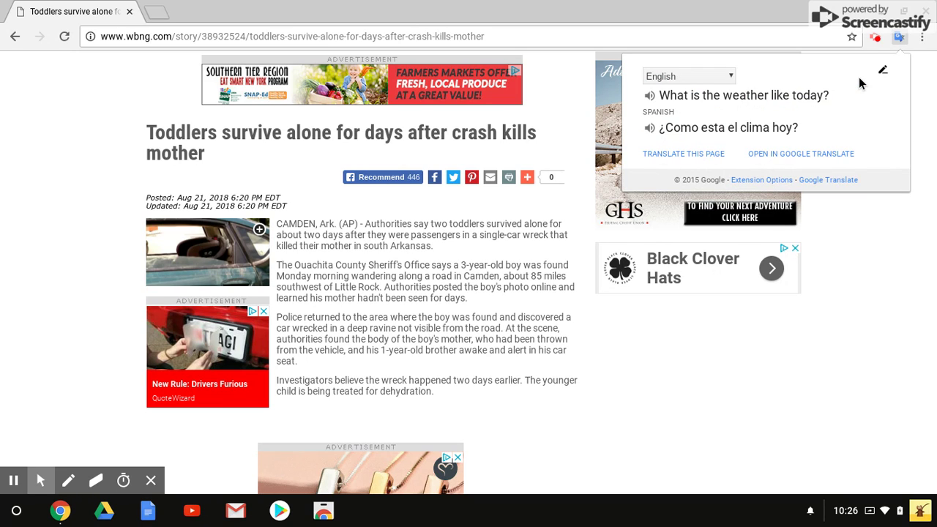